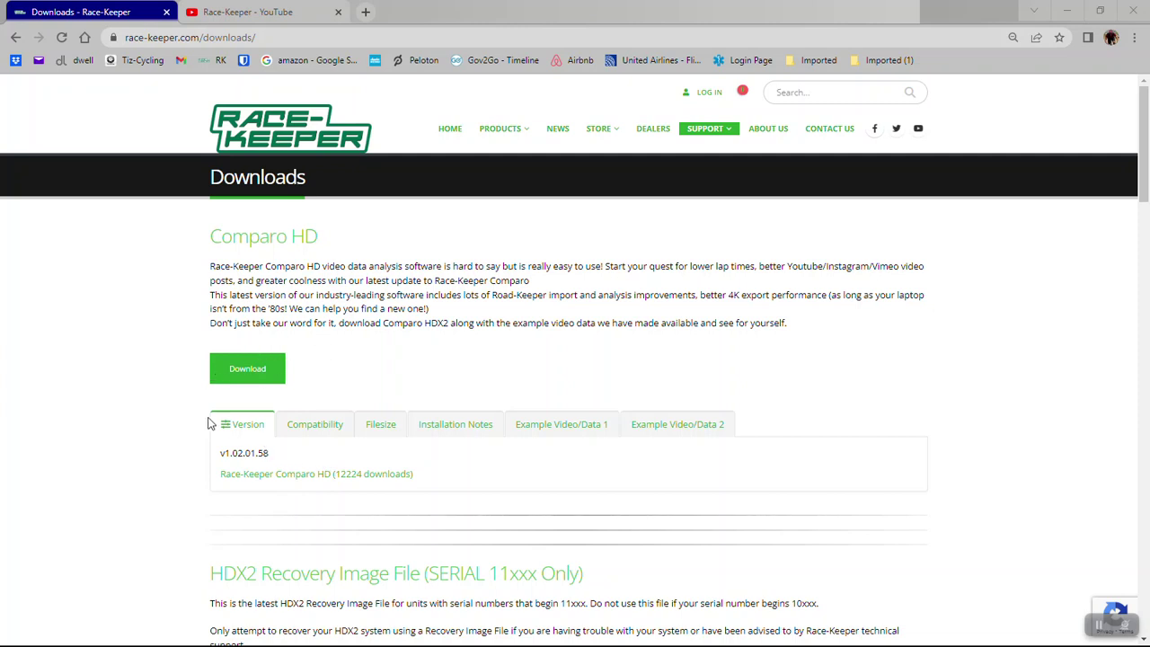
Step: Leave the Race-Keeper Downloads page and switch to the running Comparo HD application
{"action": "mouse_move", "coordinate": [706, 131]}
{"action": "key", "text": "alt+Tab"}
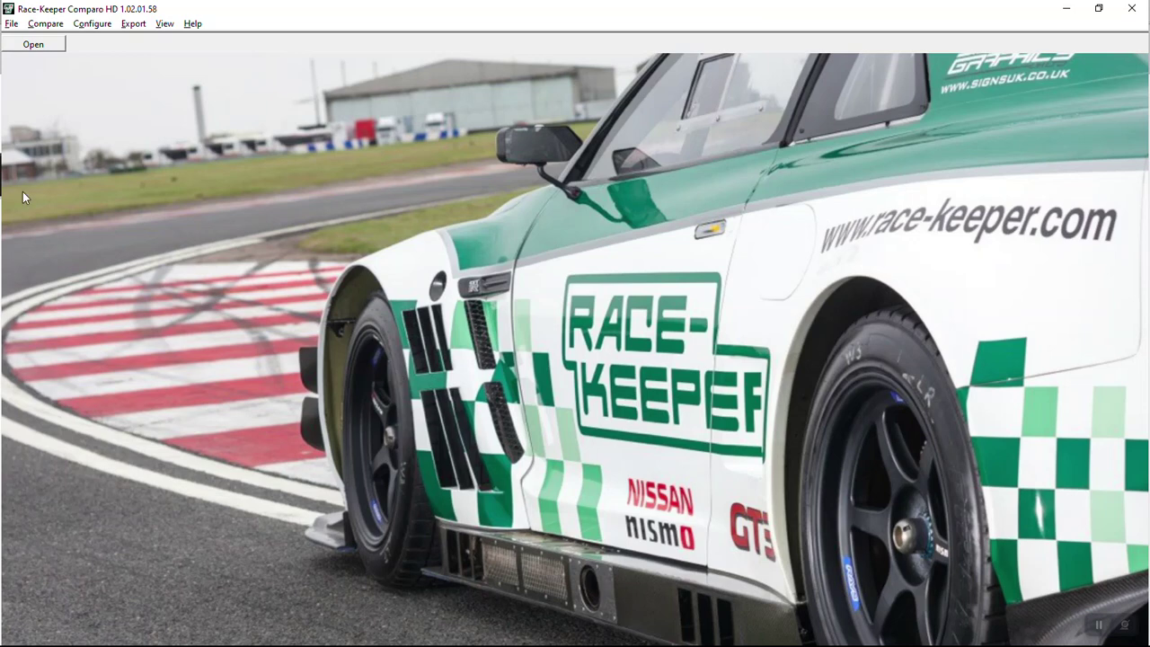
Step: Search the outing library for '88' and load the 888 Race 2 outing
{"action": "left_click", "coordinate": [32, 44]}
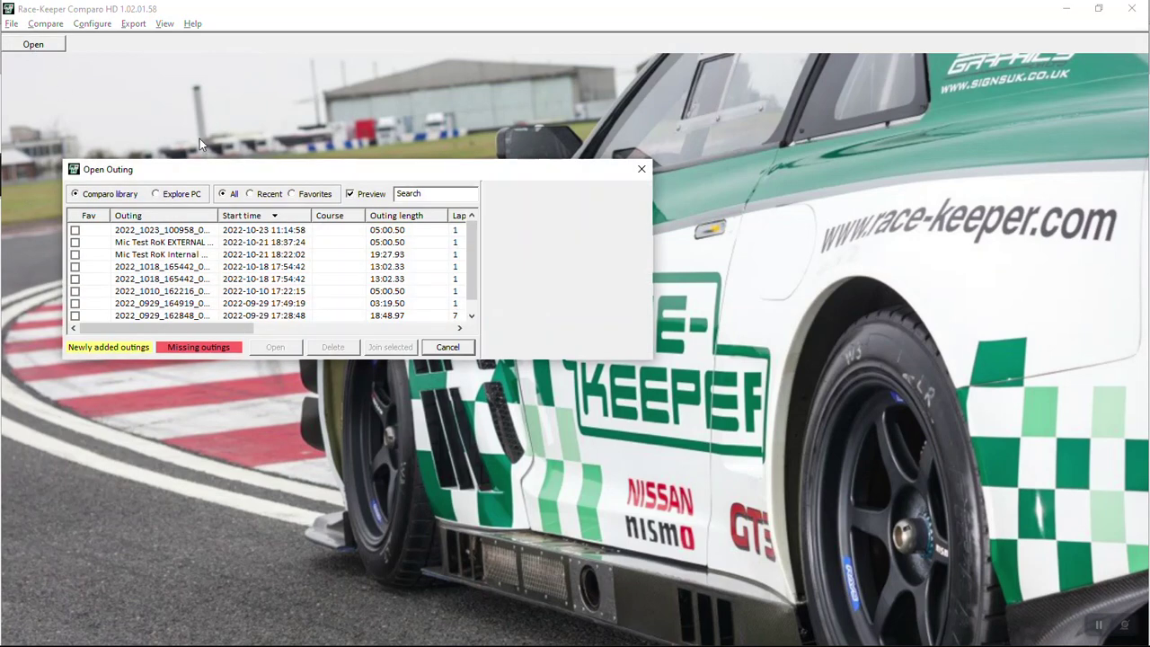
{"action": "left_click", "coordinate": [422, 192]}
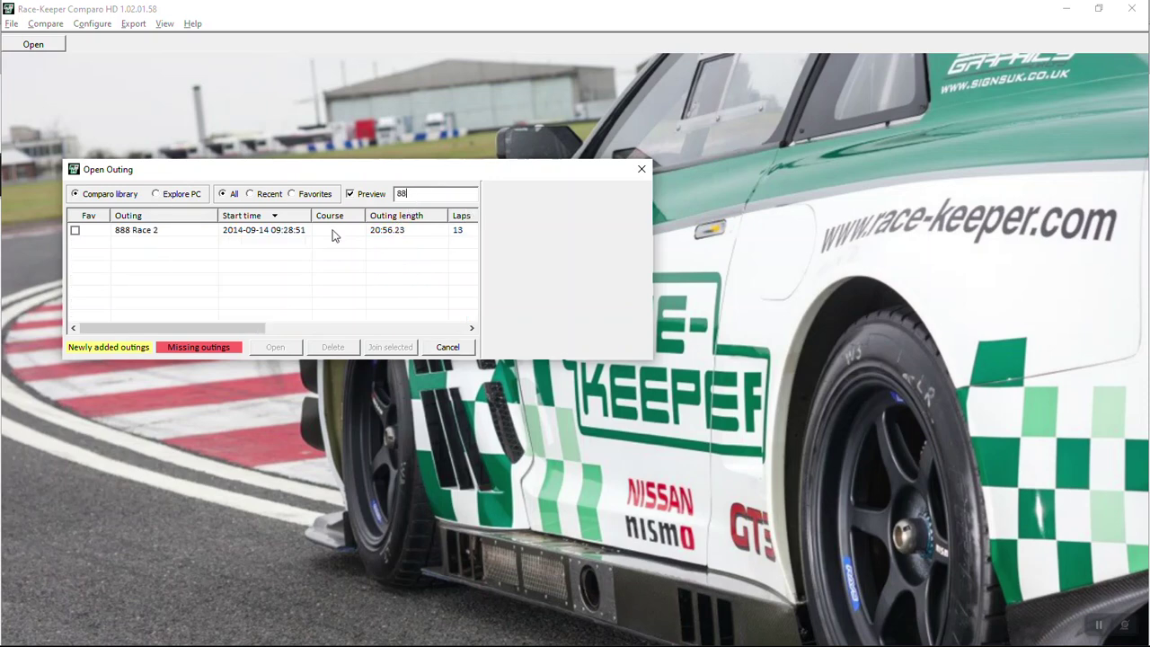
{"action": "left_click", "coordinate": [150, 232]}
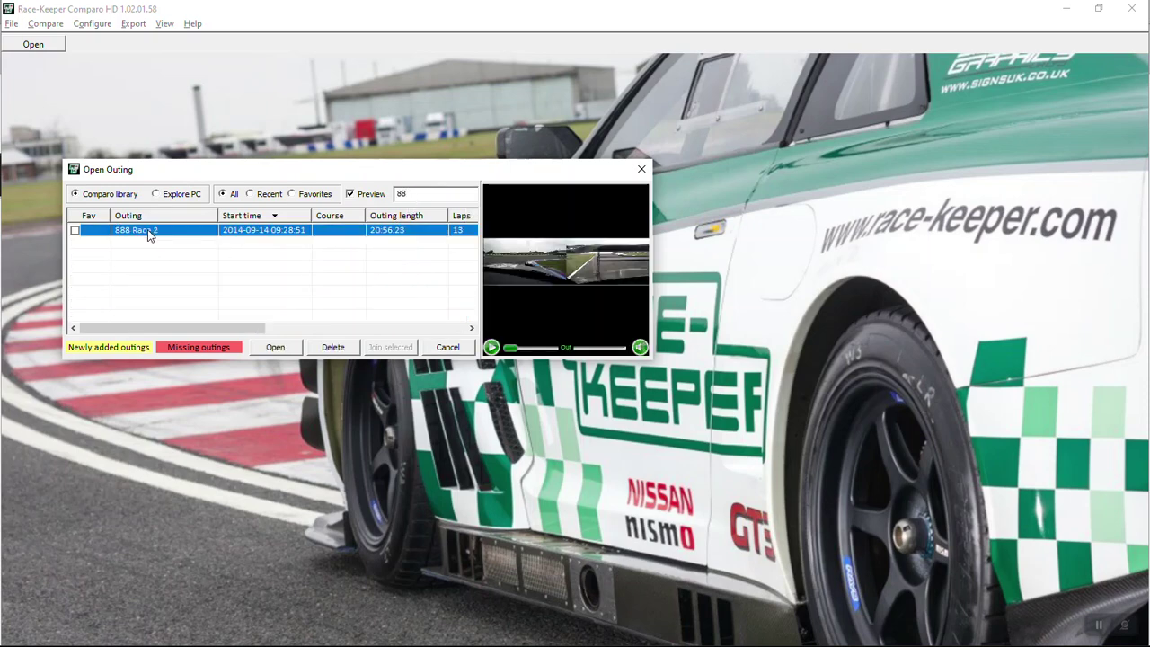
{"action": "left_click", "coordinate": [275, 348]}
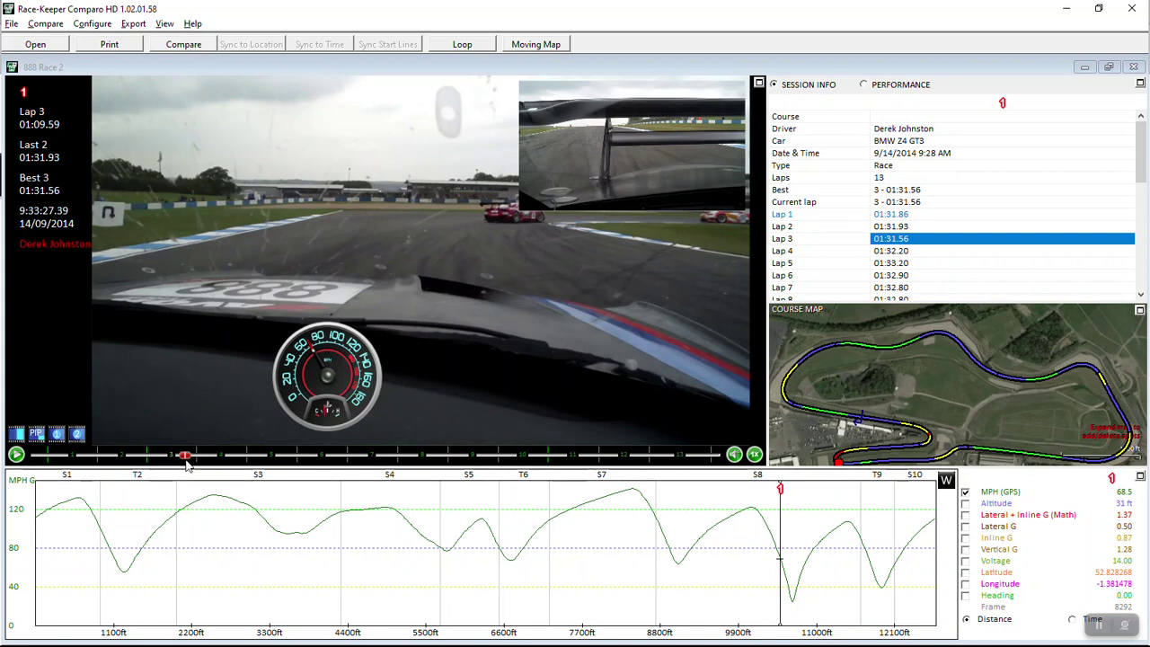
Step: Start a Fastest Lap HD Export, reposition and resize the speedometer overlay, then export
{"action": "left_click", "coordinate": [133, 24]}
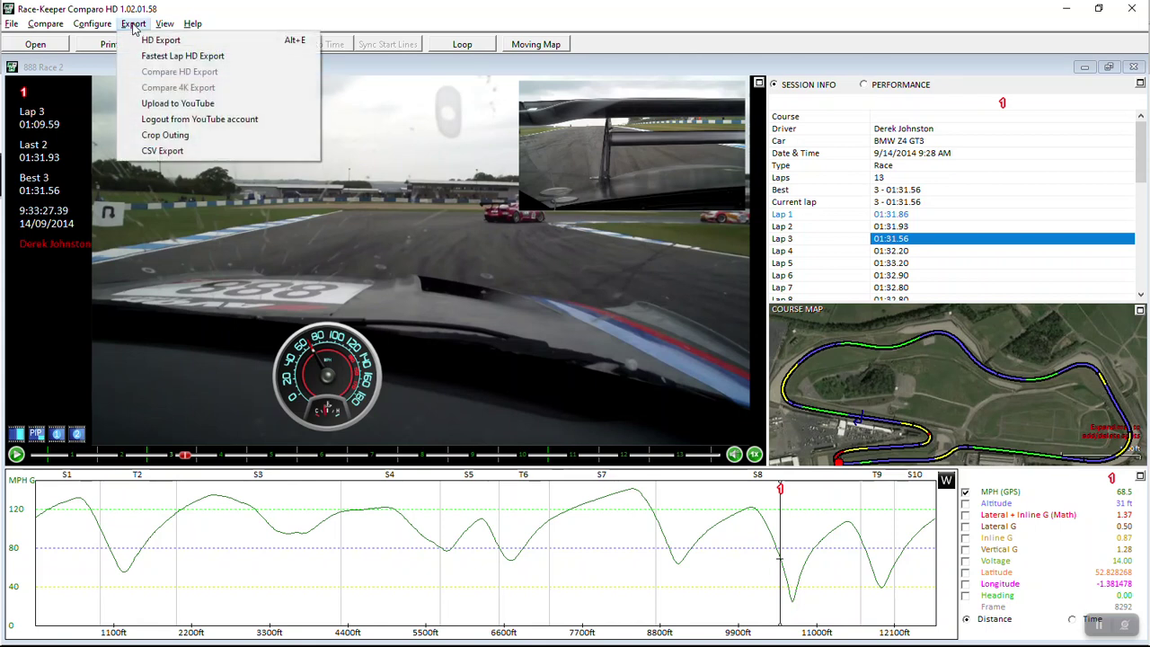
{"action": "left_click", "coordinate": [229, 58]}
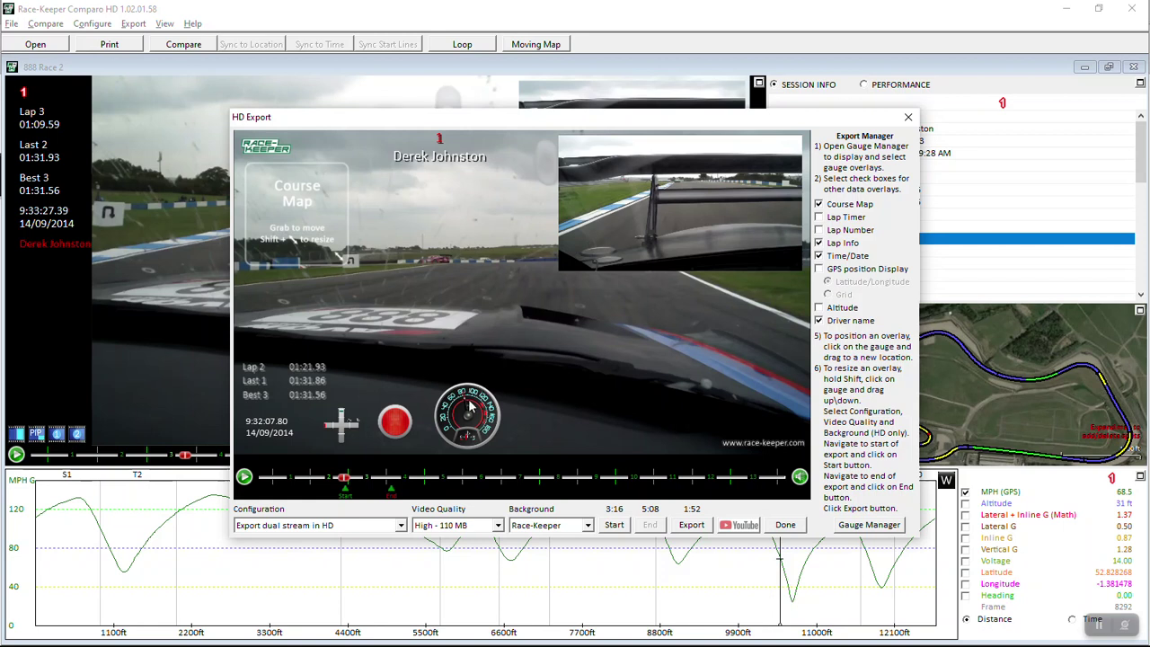
{"action": "left_click_drag", "start_coordinate": [469, 406], "coordinate": [478, 400]}
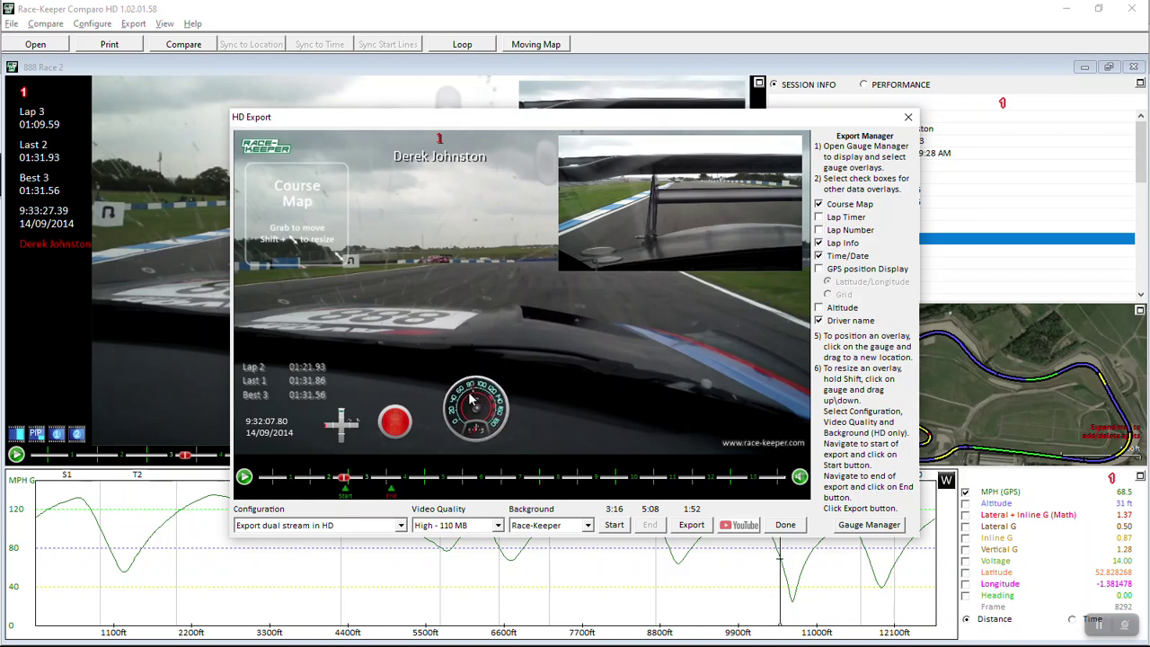
{"action": "mouse_move", "coordinate": [469, 399]}
{"action": "left_mouse_down"}
{"action": "mouse_move", "coordinate": [477, 406]}
{"action": "mouse_move", "coordinate": [466, 407]}
{"action": "left_mouse_up"}
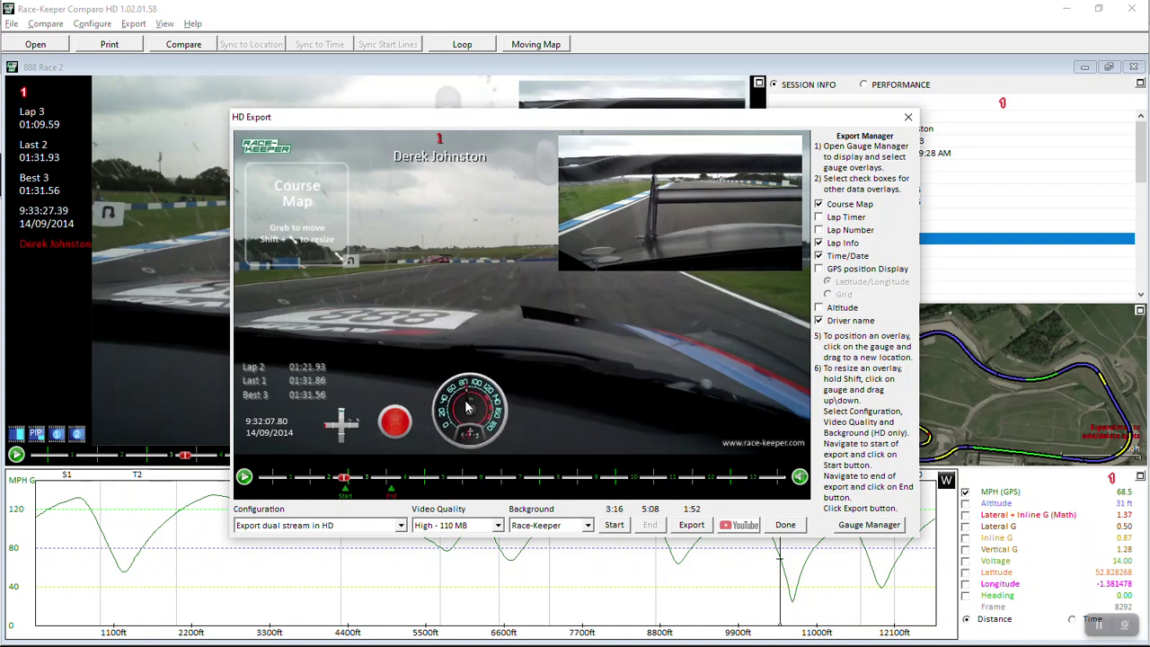
{"action": "left_click", "coordinate": [691, 526]}
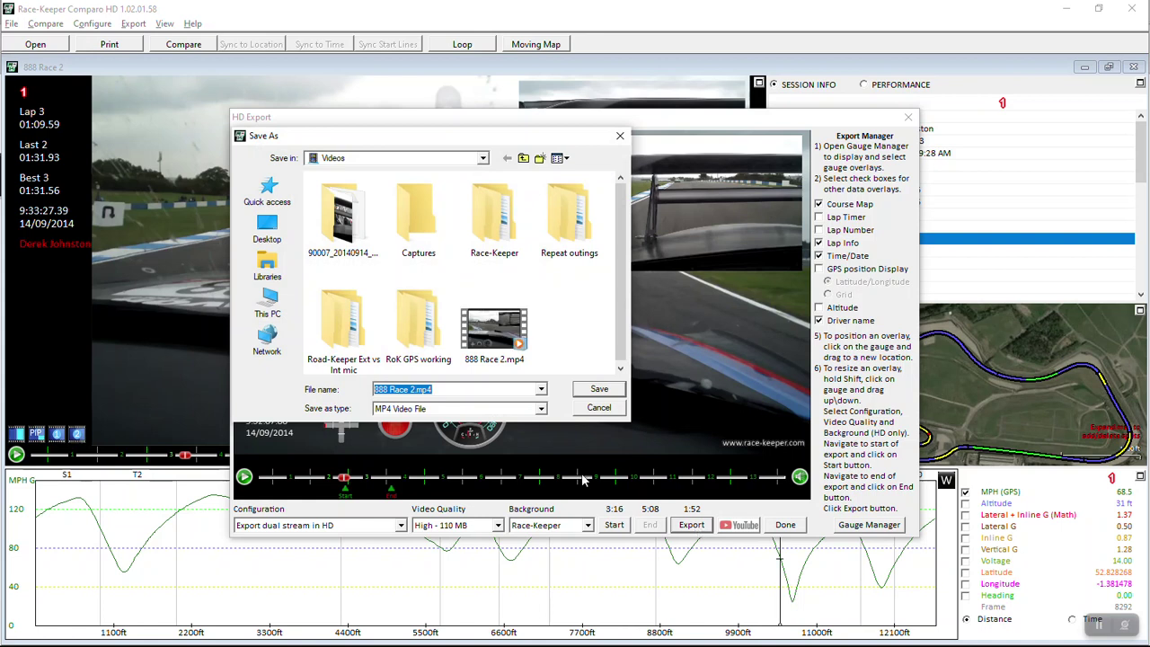
Step: Save the export as '888 Race 21.mp4' in the Videos folder to begin rendering
{"action": "left_click", "coordinate": [266, 267]}
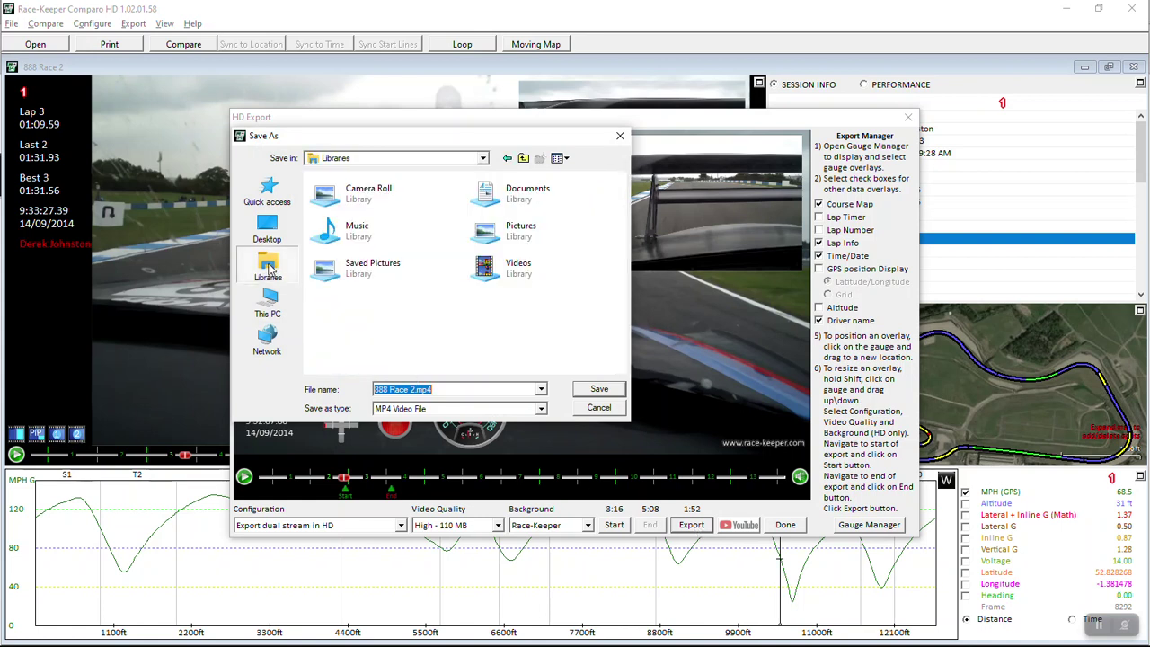
{"action": "left_click", "coordinate": [497, 281]}
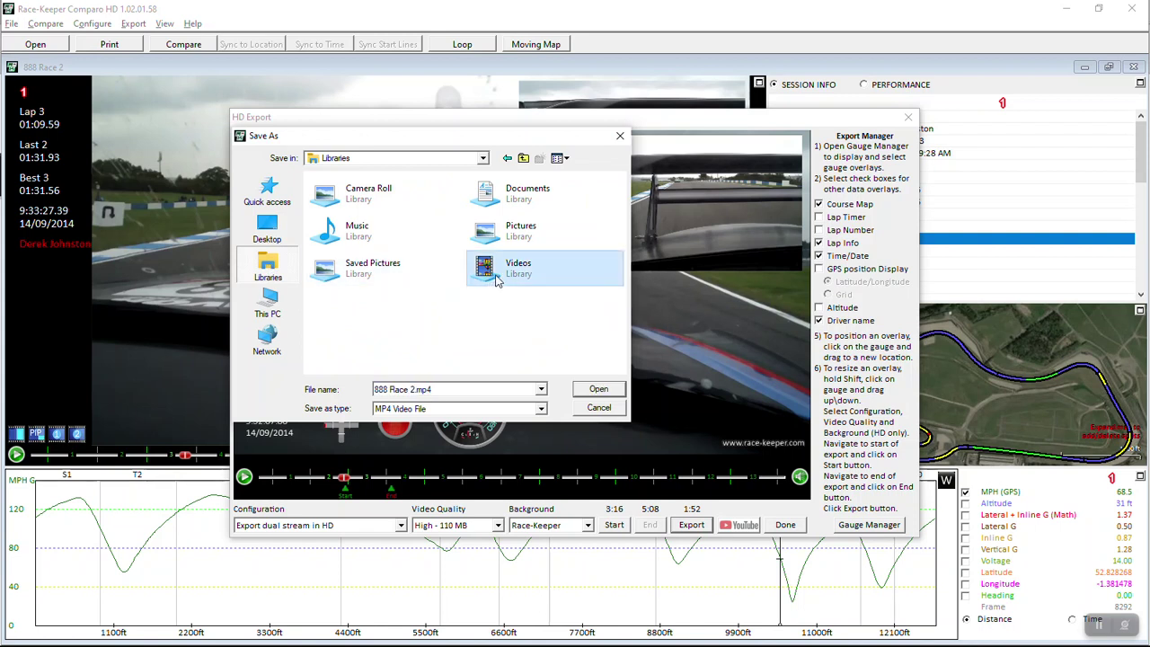
{"action": "left_click", "coordinate": [450, 392]}
{"action": "left_click", "coordinate": [450, 391]}
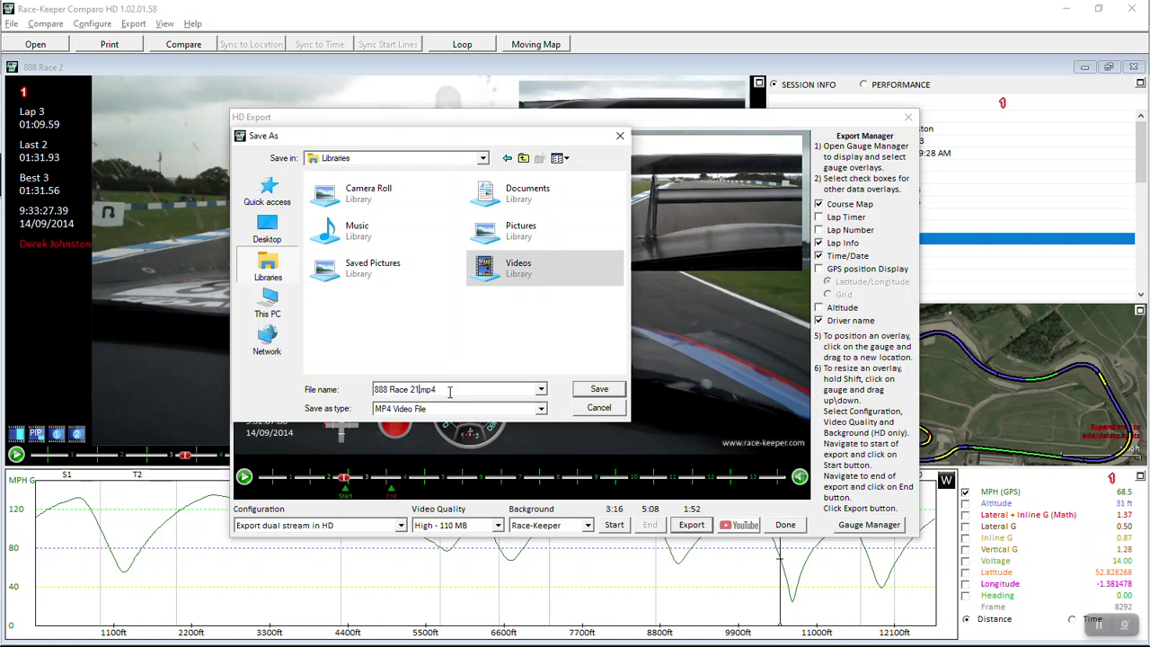
{"action": "type", "text": "1"}
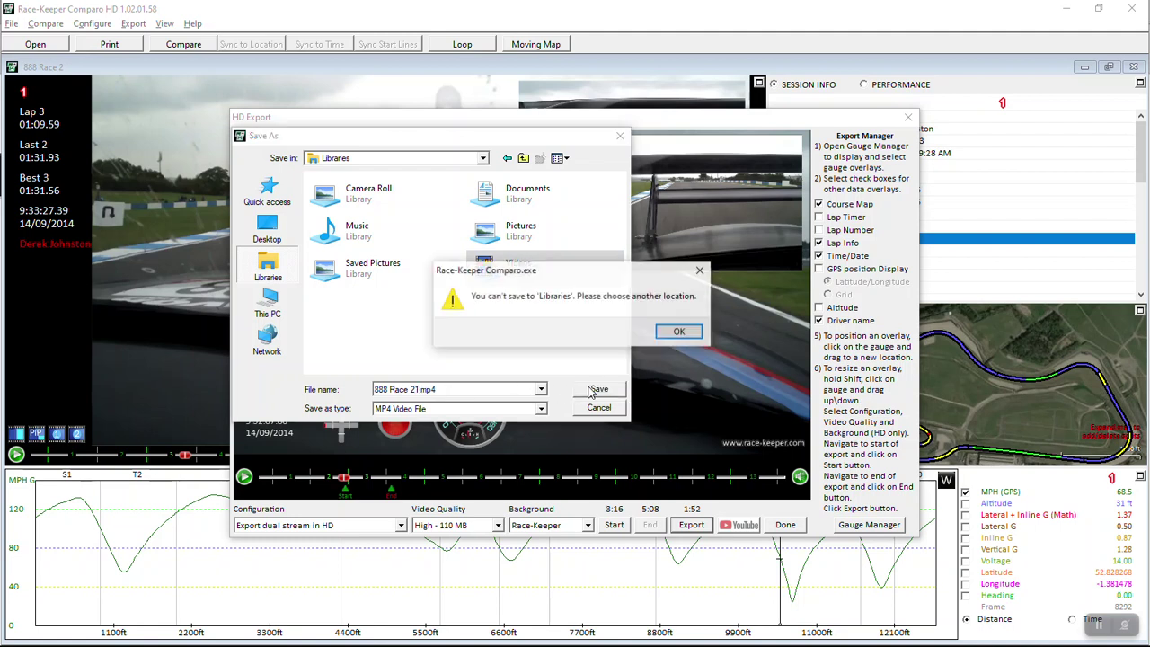
{"action": "left_click", "coordinate": [591, 389]}
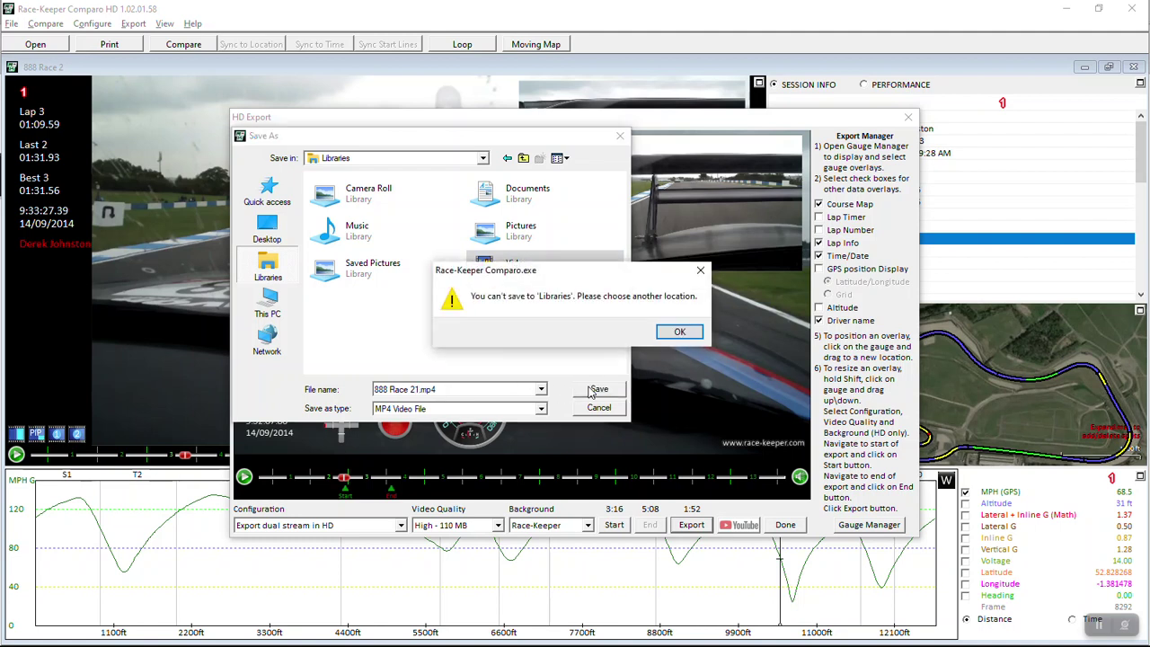
{"action": "left_click", "coordinate": [681, 332]}
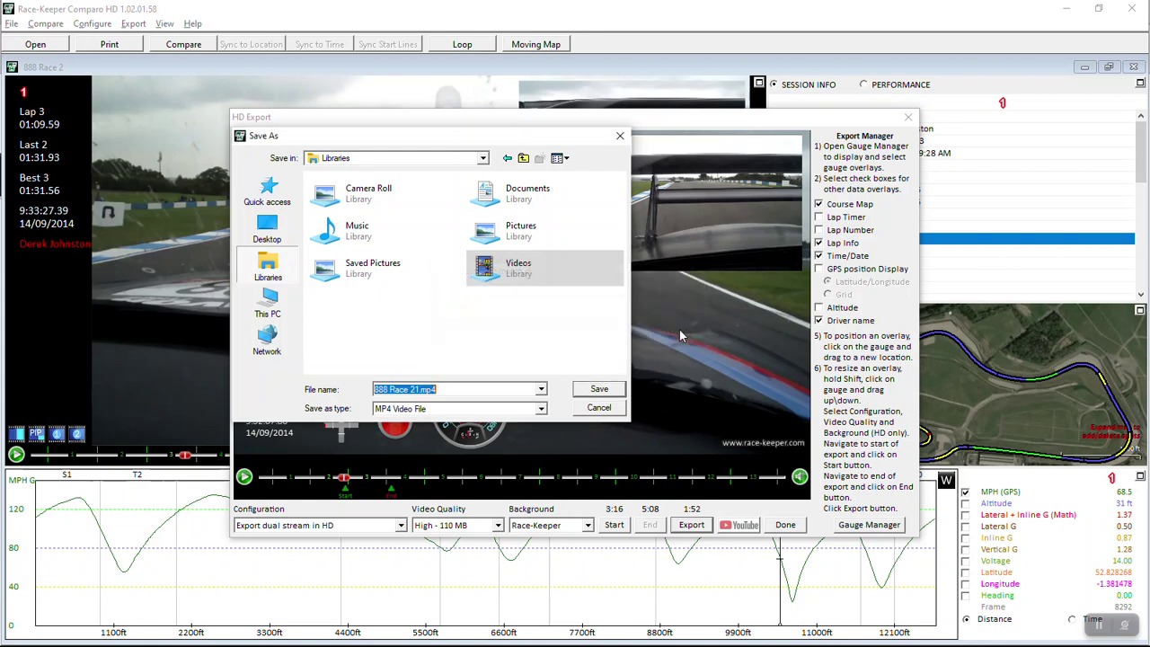
{"action": "double_click", "coordinate": [503, 277]}
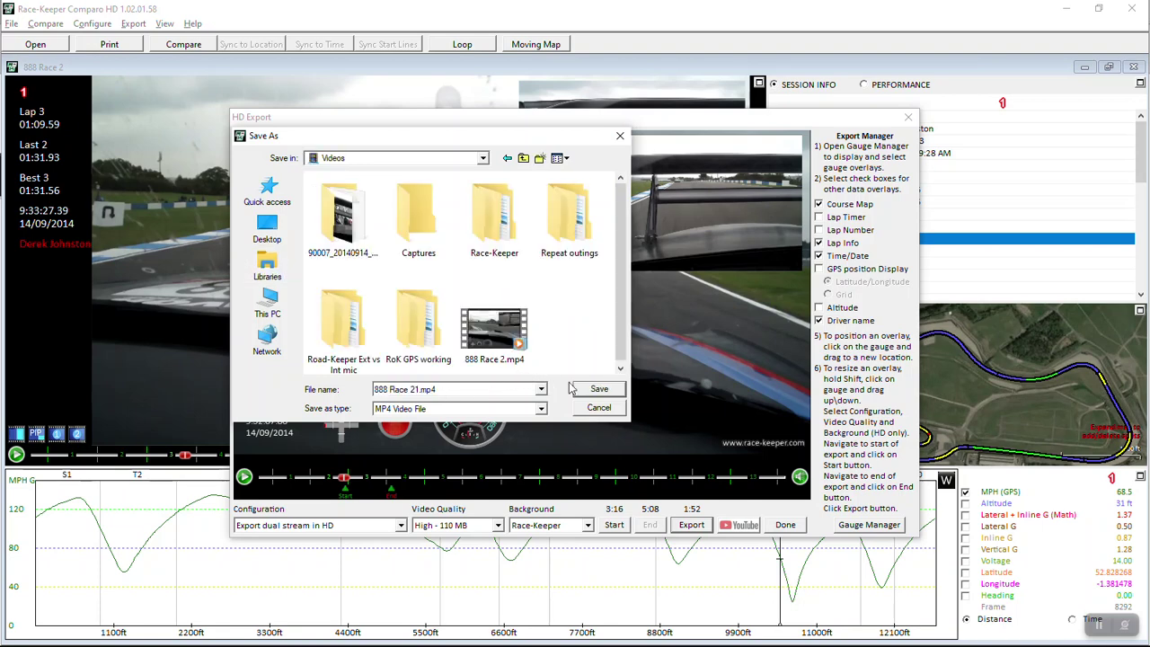
{"action": "left_click", "coordinate": [604, 389]}
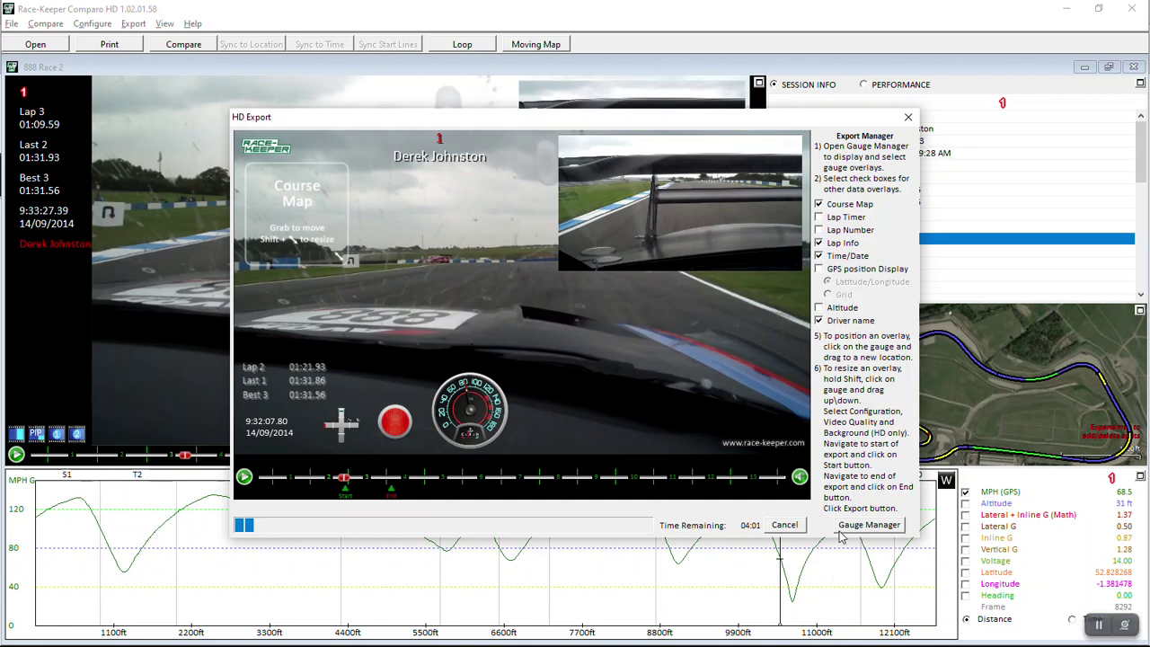
Step: Fill the YouTube upload form: title 888 Race 2, tags Race-Keeper and Video Data logger, public
{"action": "left_click", "coordinate": [1098, 626]}
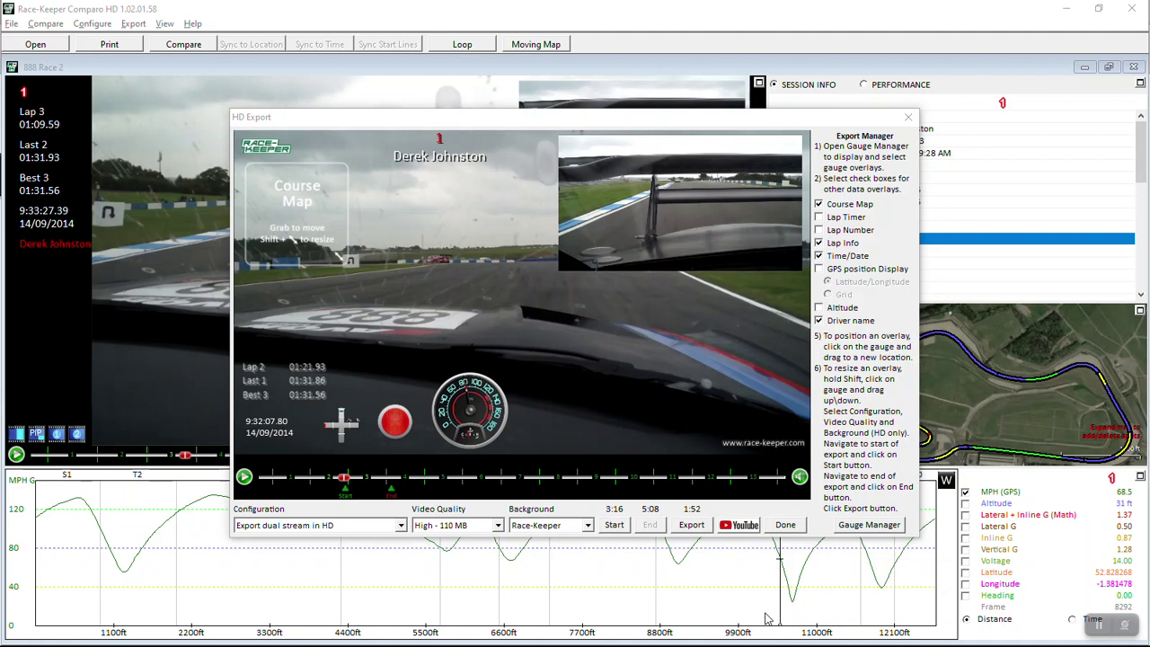
{"action": "left_click", "coordinate": [742, 529]}
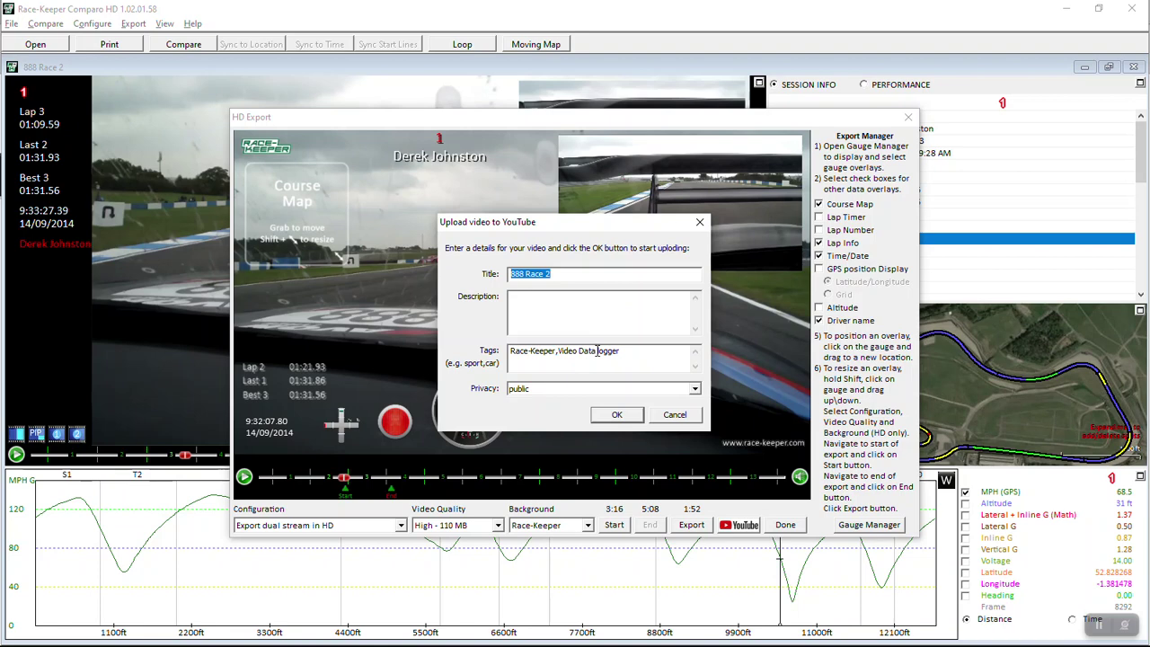
{"action": "key", "text": "alt+Tab"}
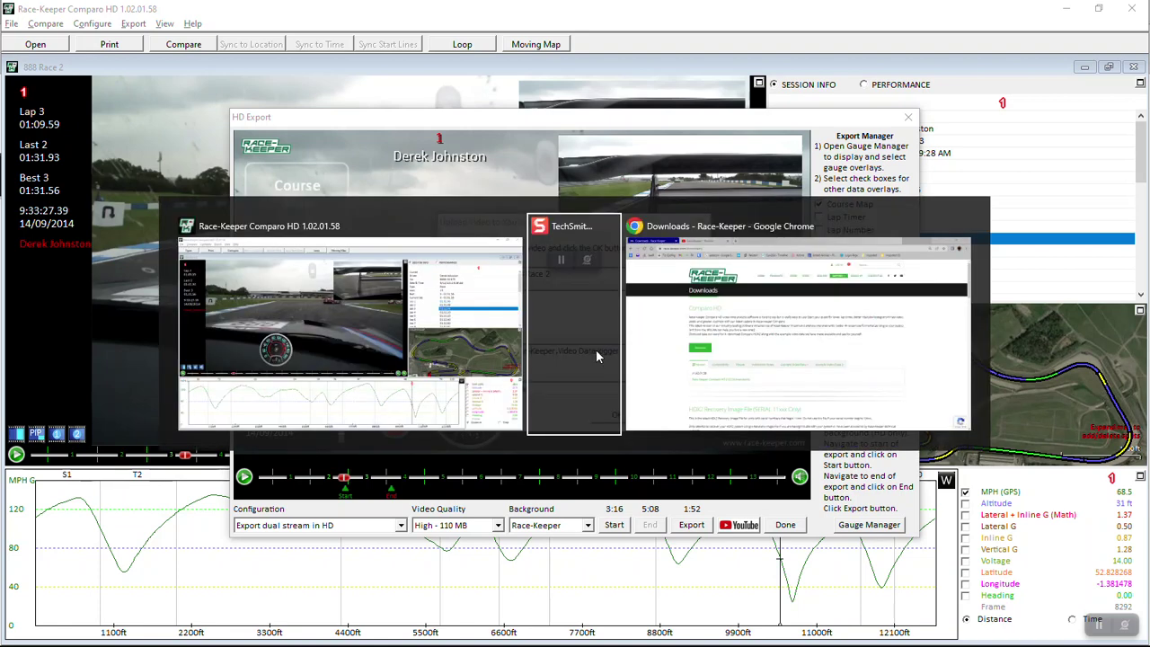
{"action": "key", "text": "alt+Tab"}
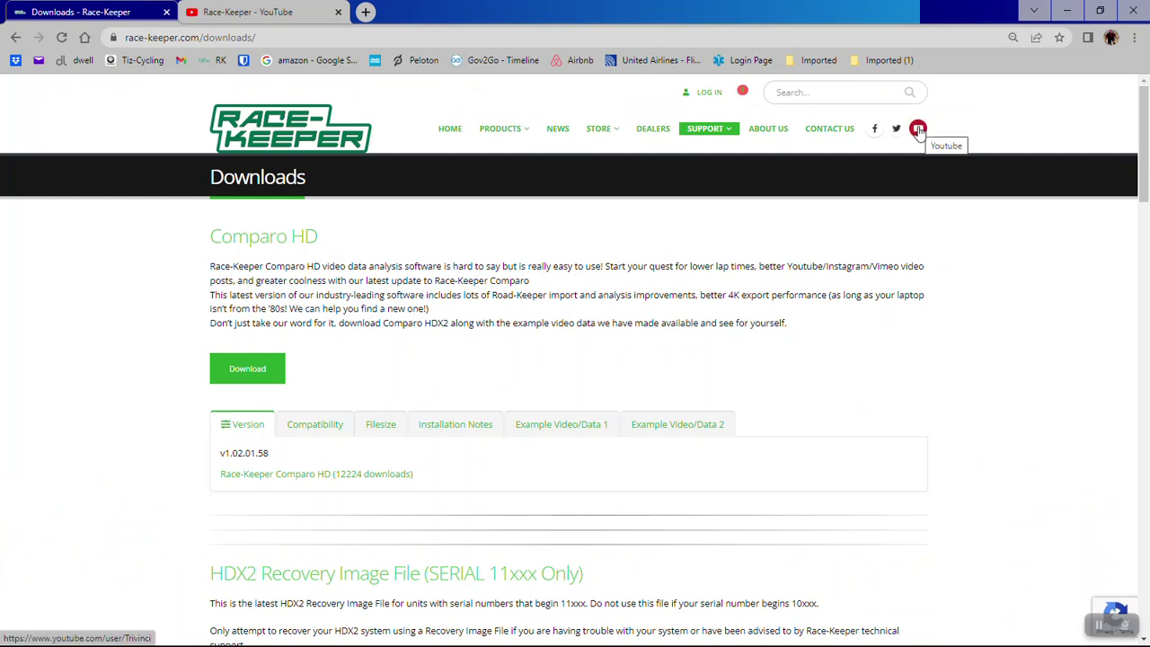
{"action": "left_click", "coordinate": [918, 130]}
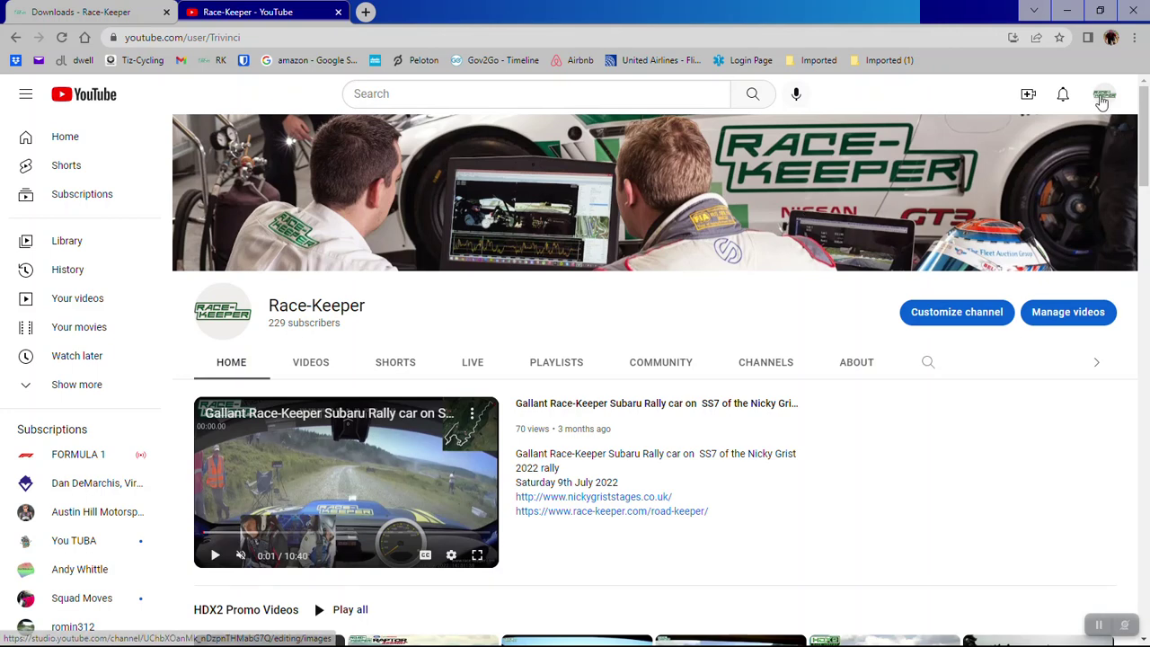
{"action": "key", "text": "alt+Tab"}
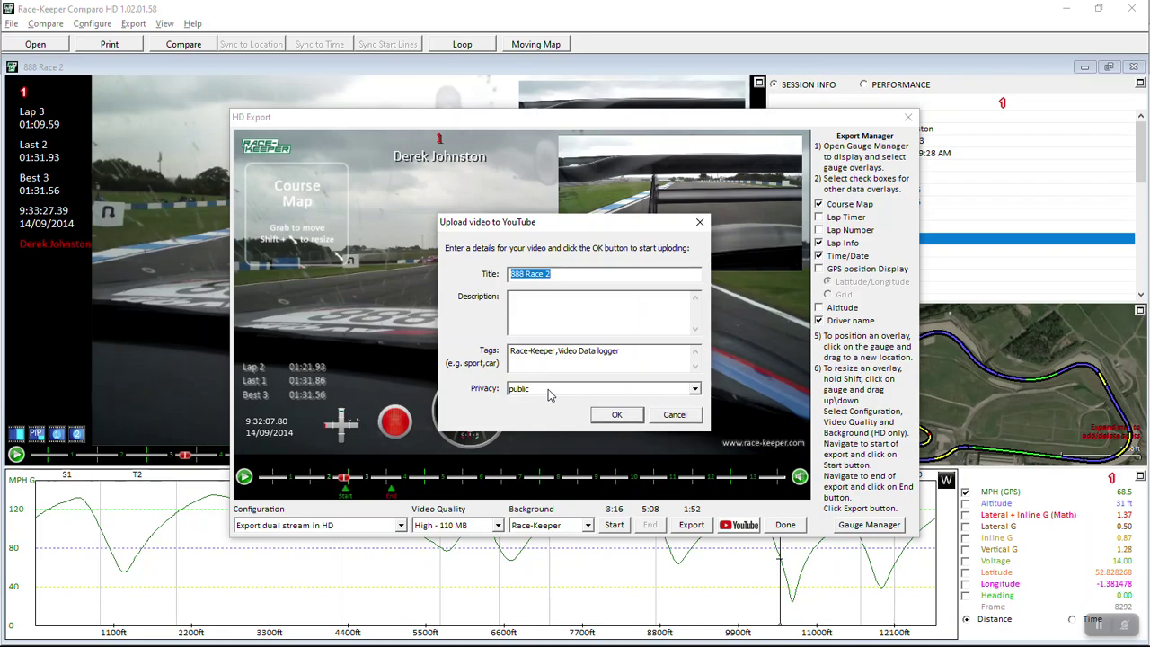
Step: Start the upload, allow Comparo through the firewall, and authorise the Race-Keeper channel account
{"action": "left_click", "coordinate": [616, 415]}
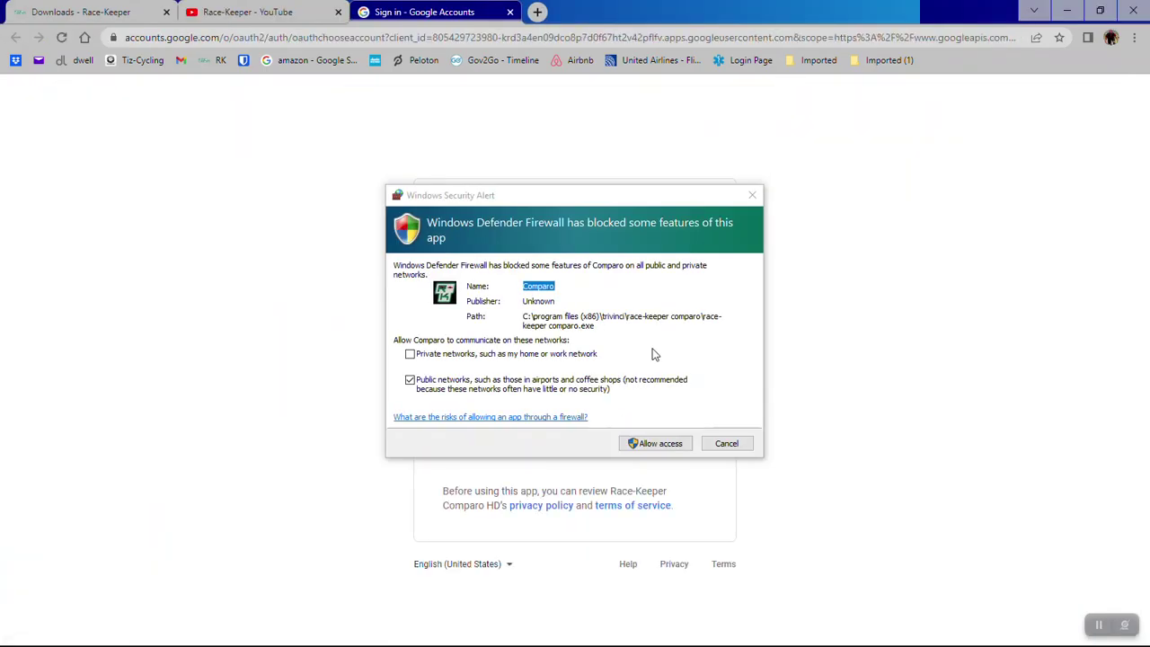
{"action": "left_click", "coordinate": [655, 444]}
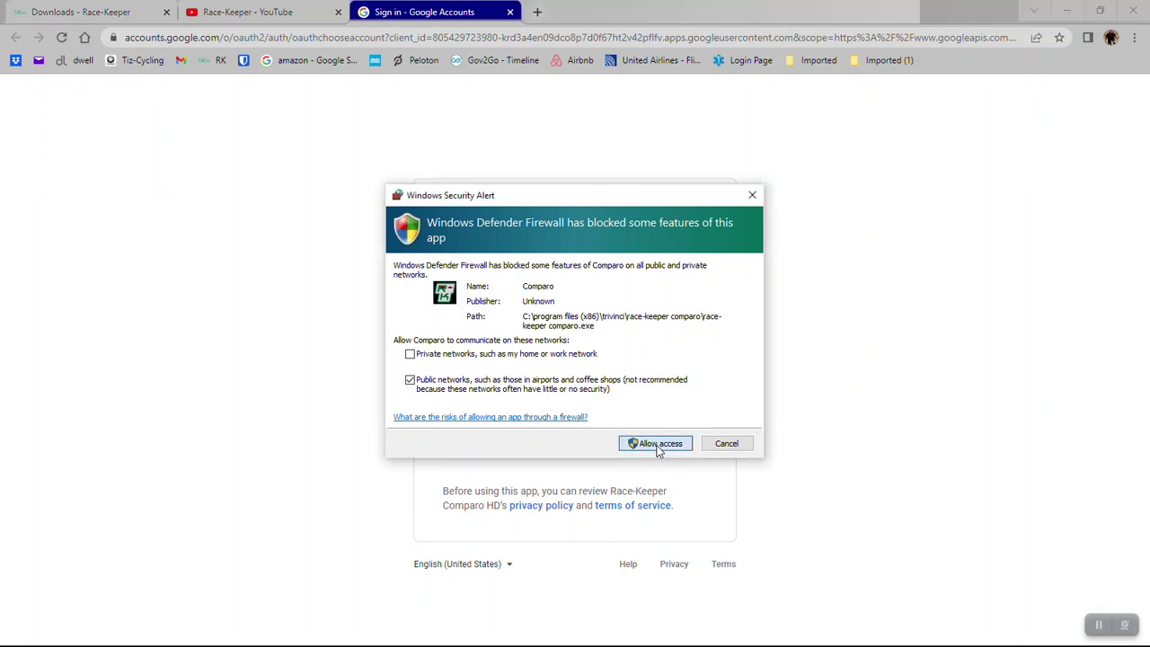
{"action": "left_click", "coordinate": [657, 447]}
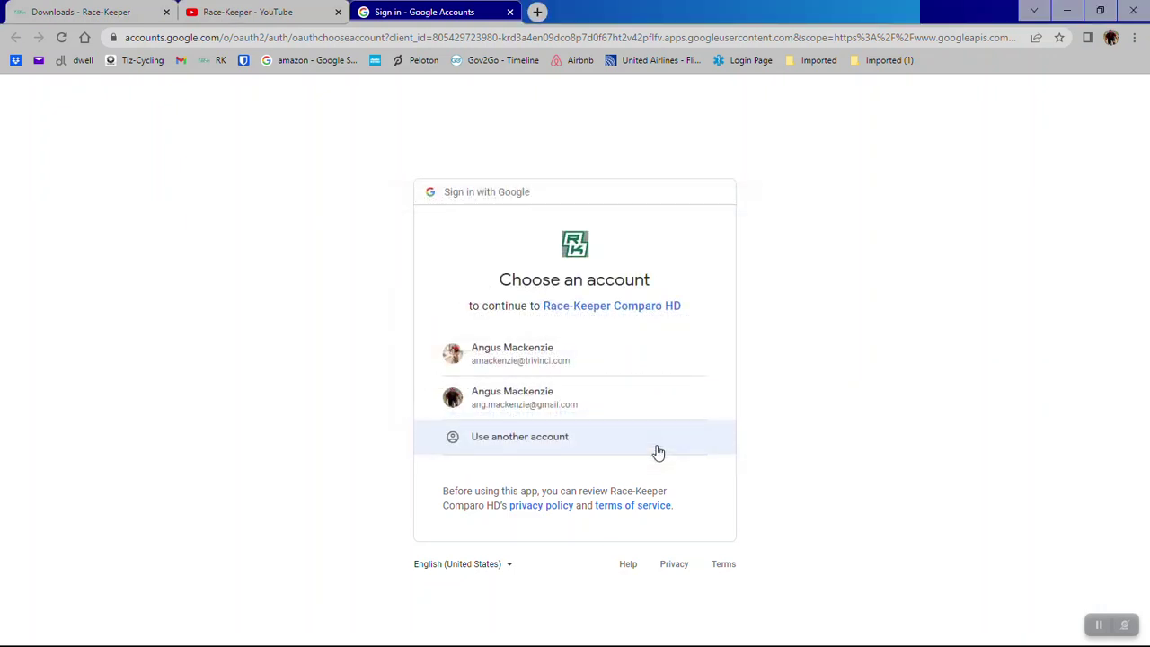
{"action": "left_click", "coordinate": [509, 360]}
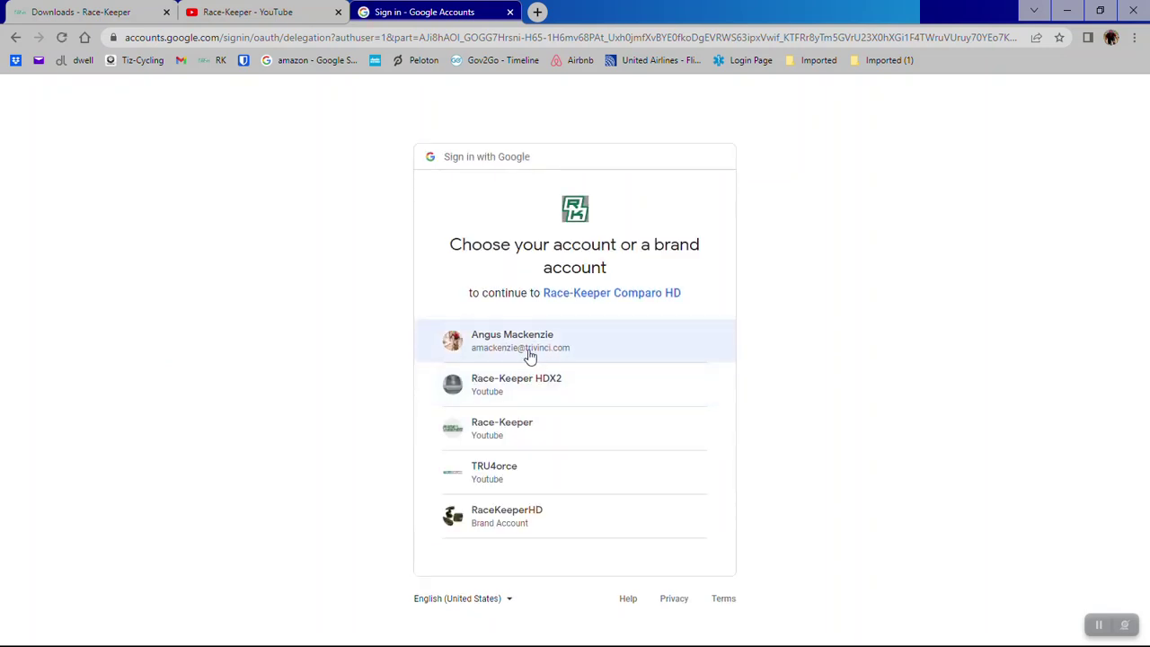
{"action": "left_click", "coordinate": [495, 436]}
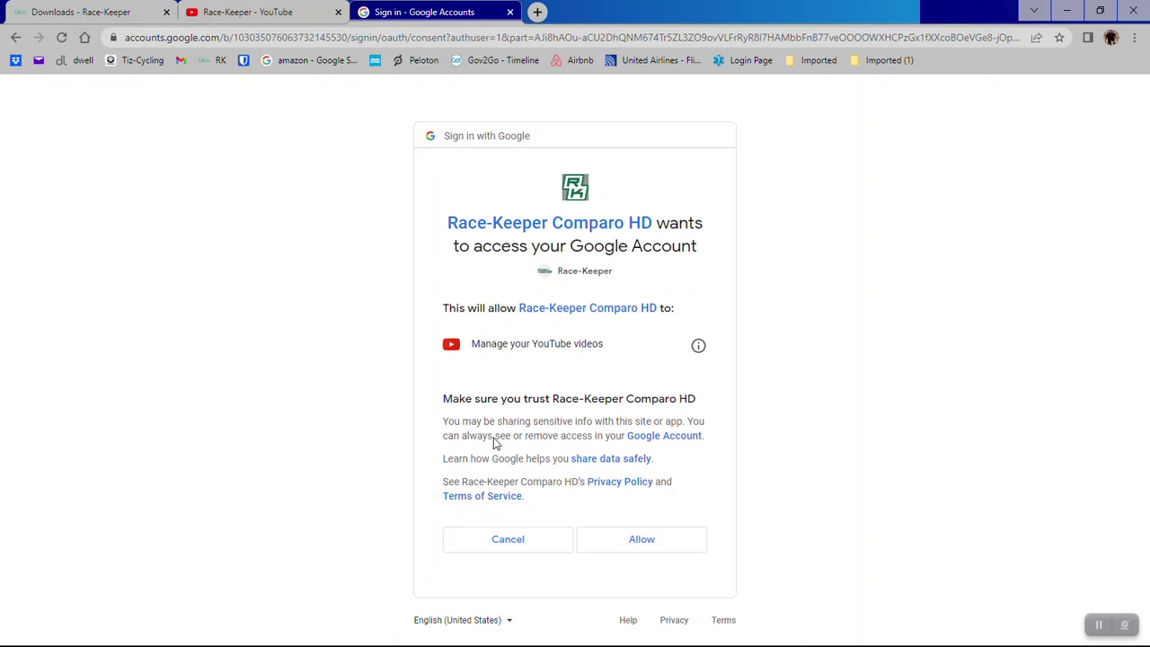
{"action": "left_click", "coordinate": [642, 539]}
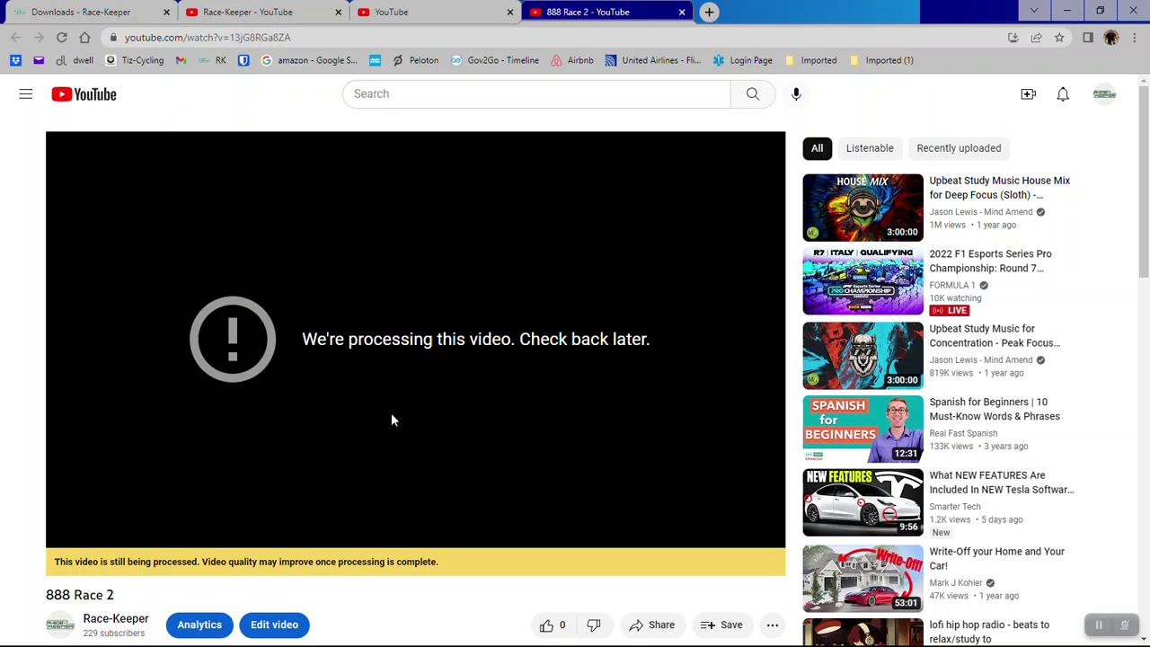
Step: Scroll the processing 888 Race 2 video page and show its share link
{"action": "scroll", "coordinate": [512, 461], "scroll_direction": "down", "scroll_amount": 2}
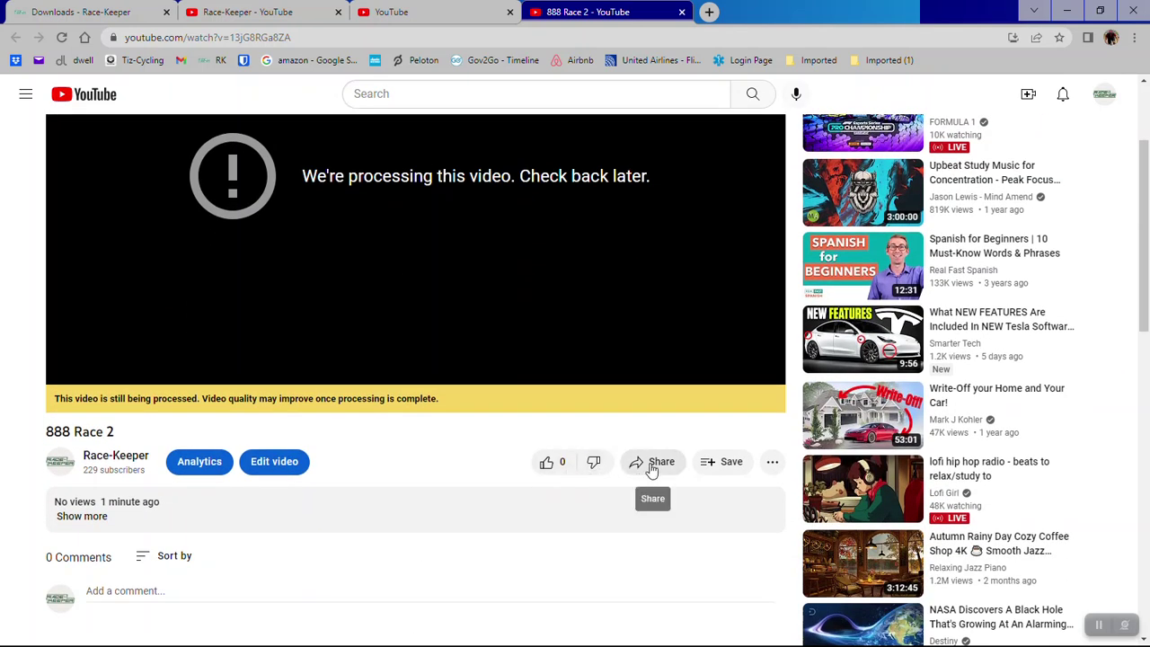
{"action": "left_click", "coordinate": [653, 468]}
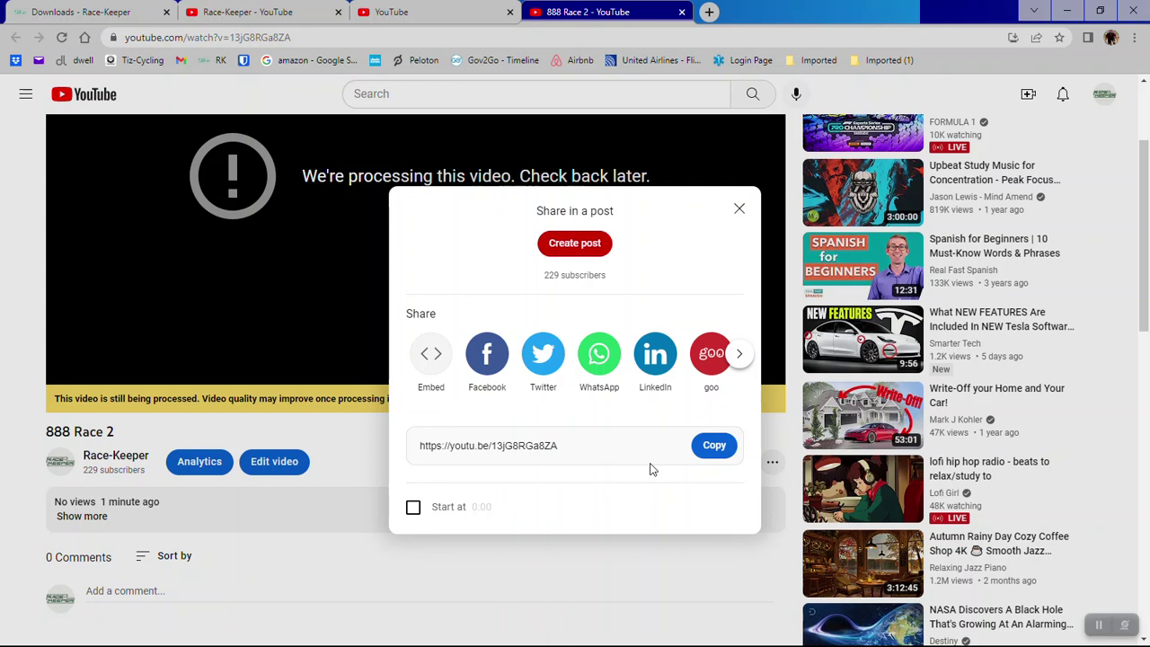